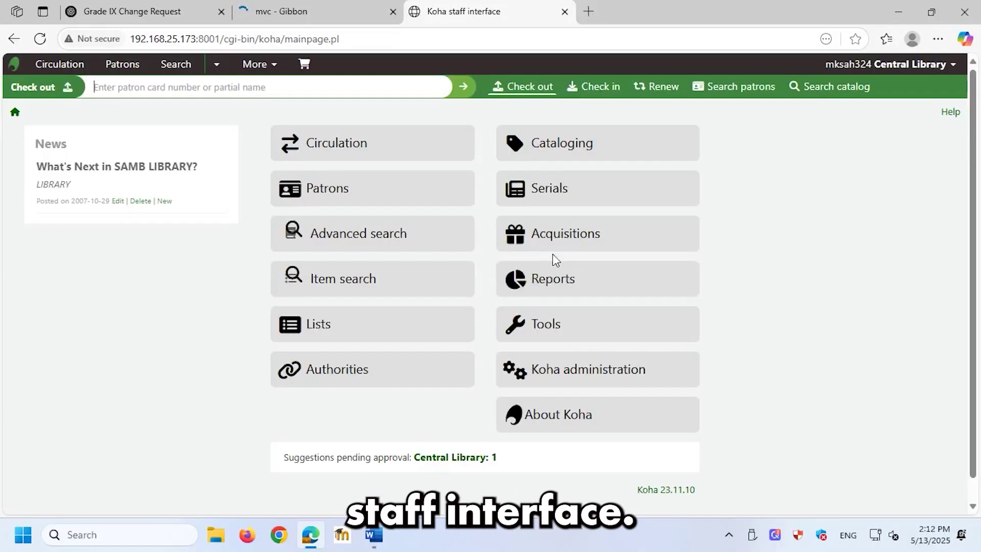
Start a new label template from Cataloging's Label creator.
left_click(602, 160)
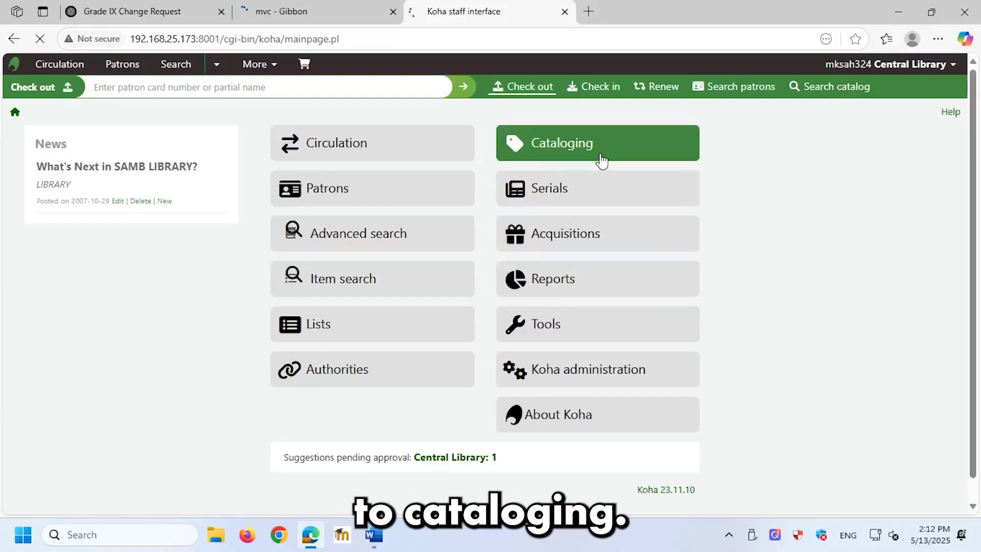
left_click(694, 239)
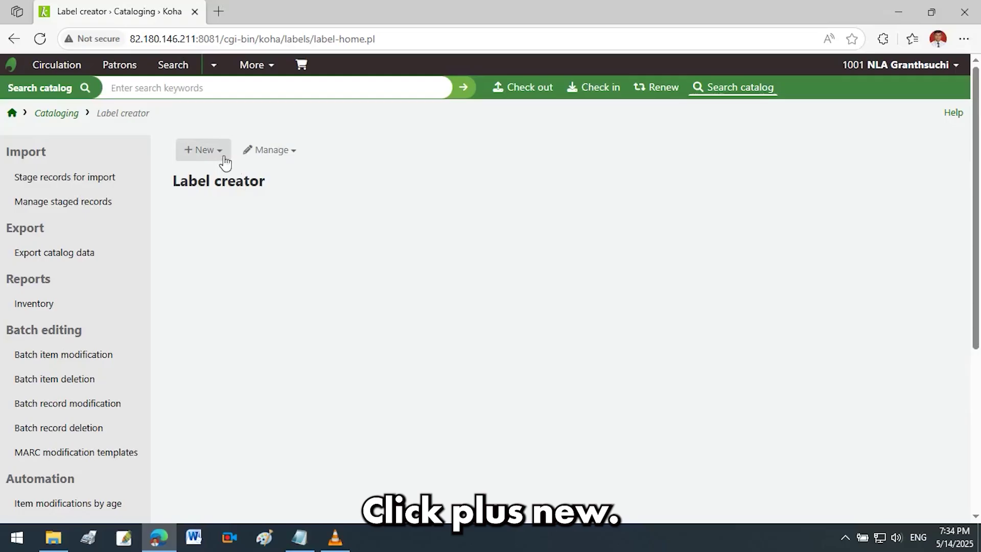
left_click(219, 159)
left_click(232, 219)
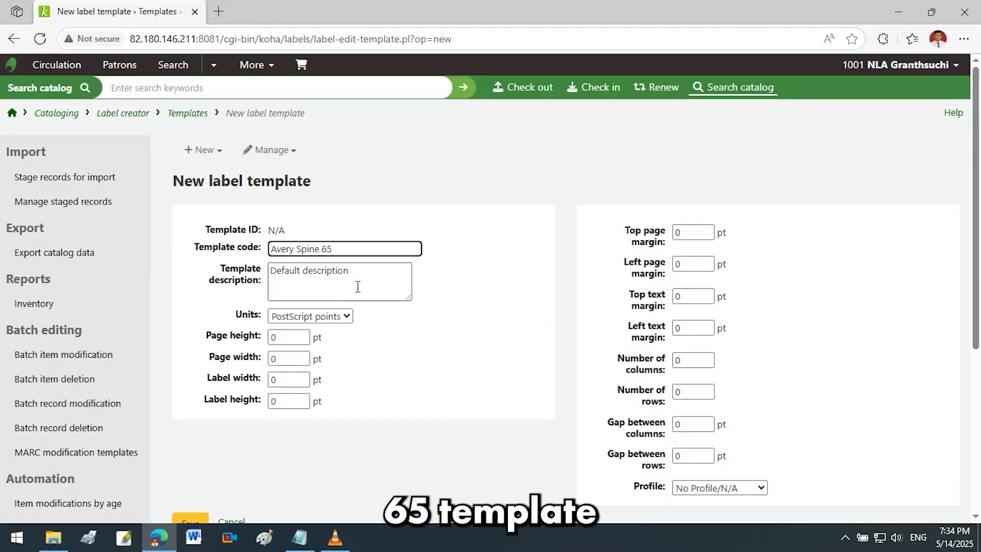
Describe the template as 'Avery Spine 65 labels per A4 sheets' and switch units to SI Millimeters.
triple_click(305, 269)
type("Avery Spine 65 labels per A4 s")
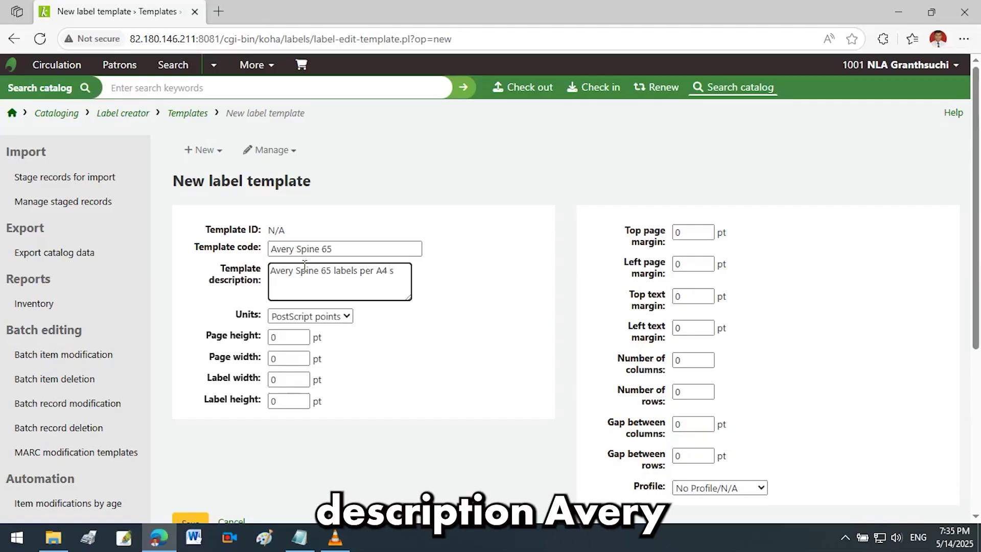
type("heets")
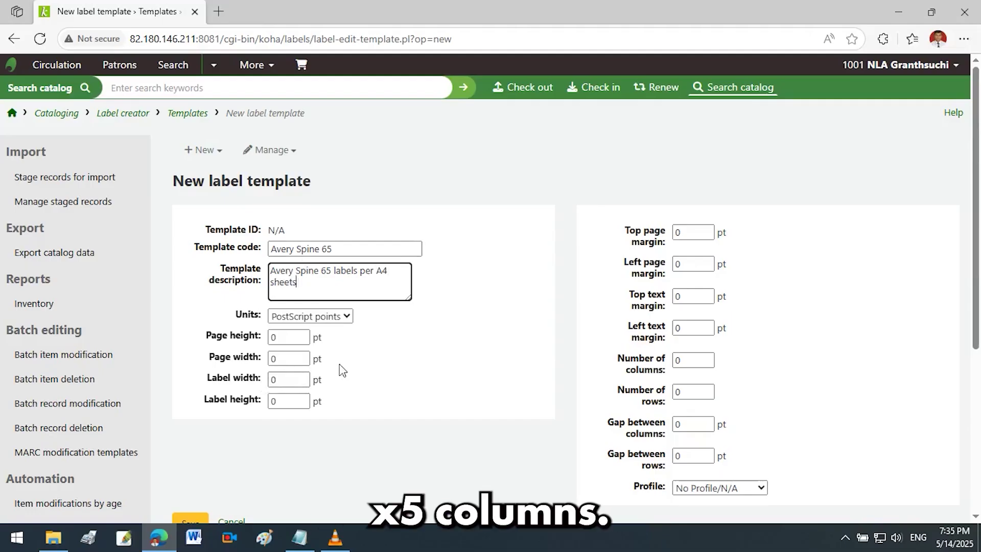
left_click(351, 317)
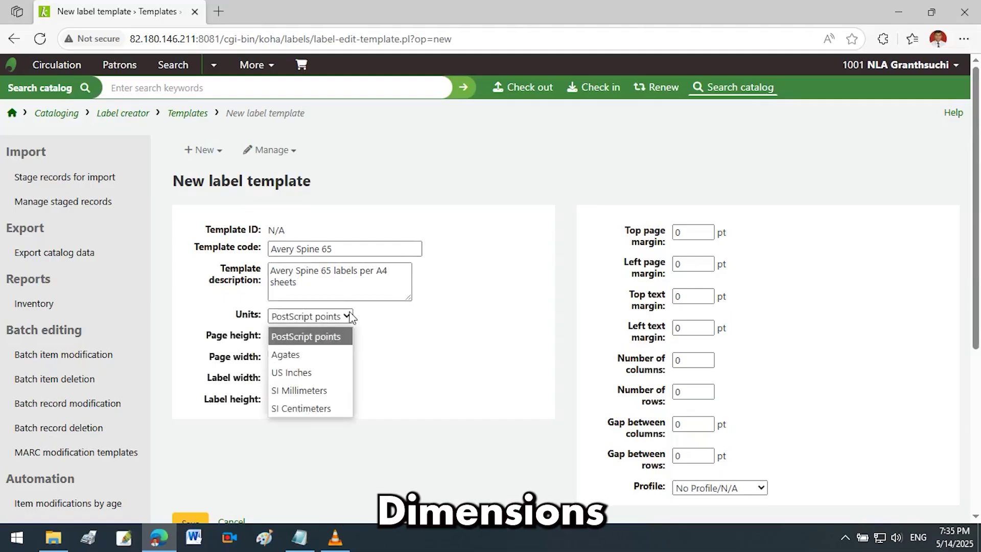
left_click(329, 390)
Enter page height 297, page width 210, label width 38.1 and label height 21.17 mm.
double_click(274, 336)
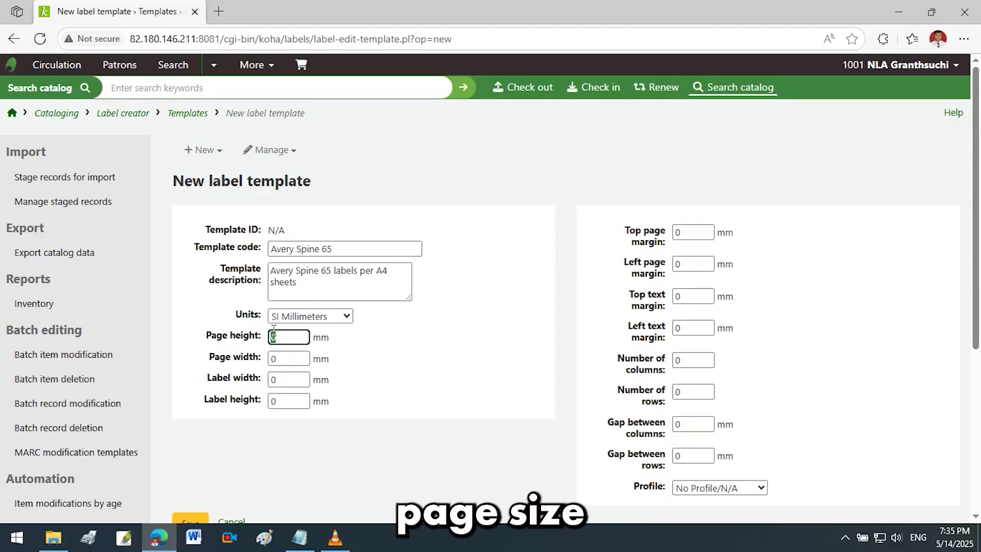
type("297")
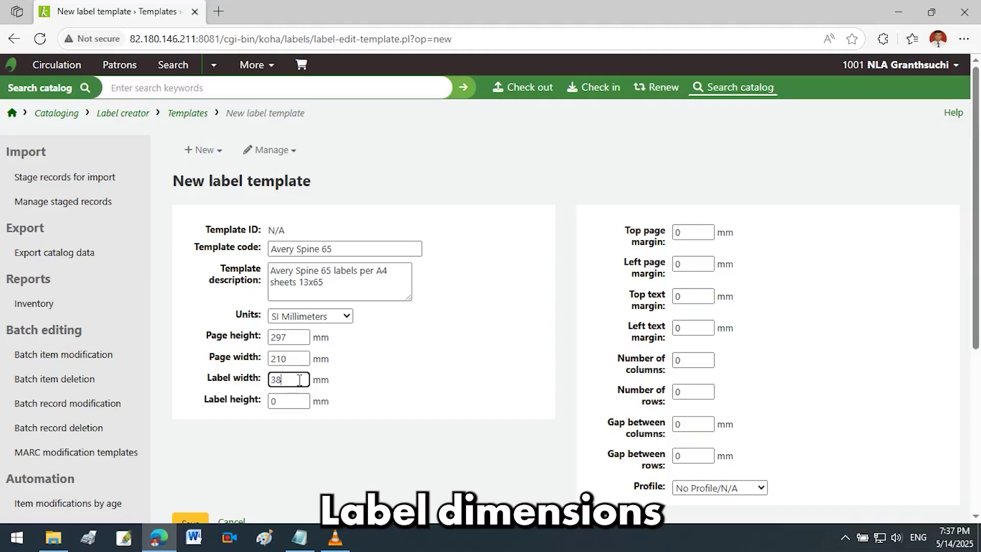
type(".1")
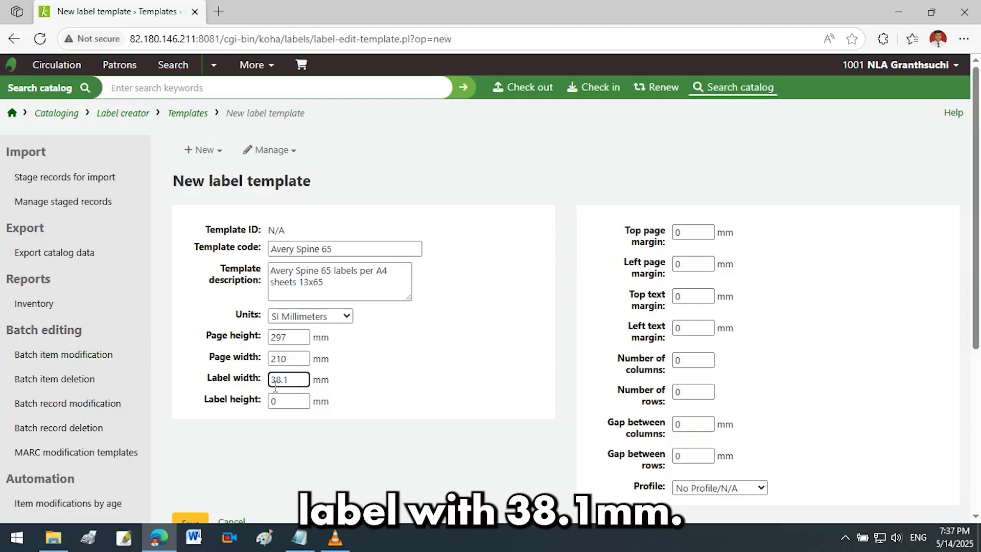
key("Tab")
type("21.17")
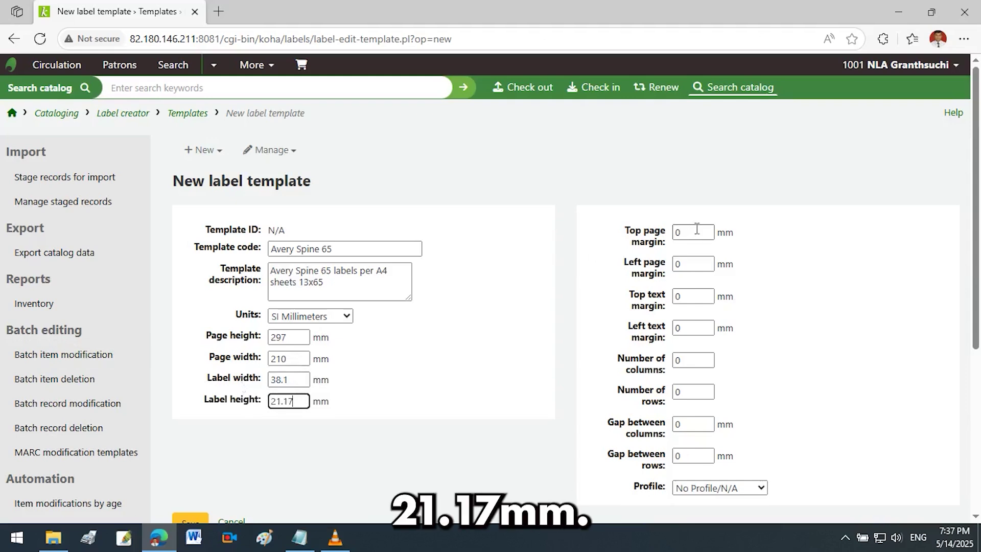
key("Tab")
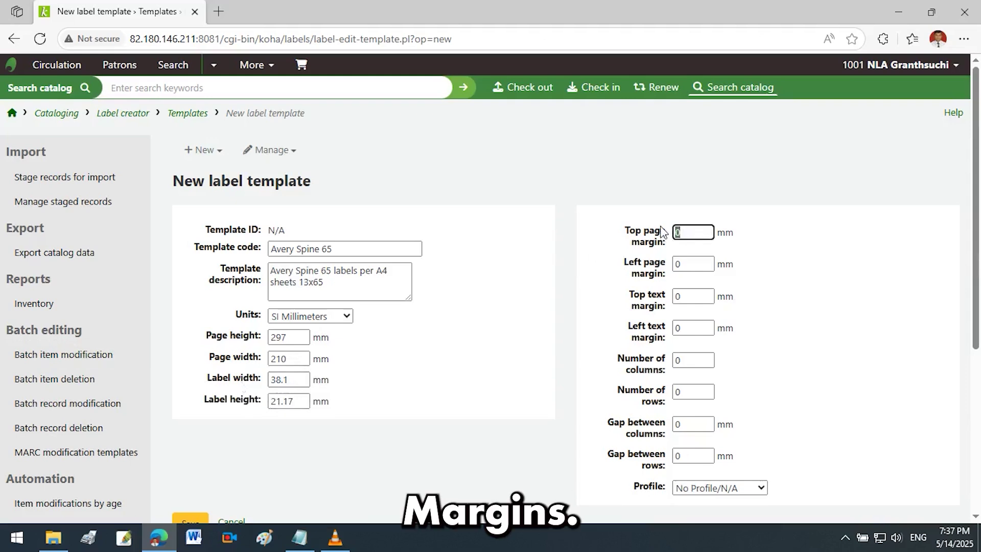
Set page margins to 10.7 and 4.75 mm and the top text margin to 5.5 mm.
type("10.7")
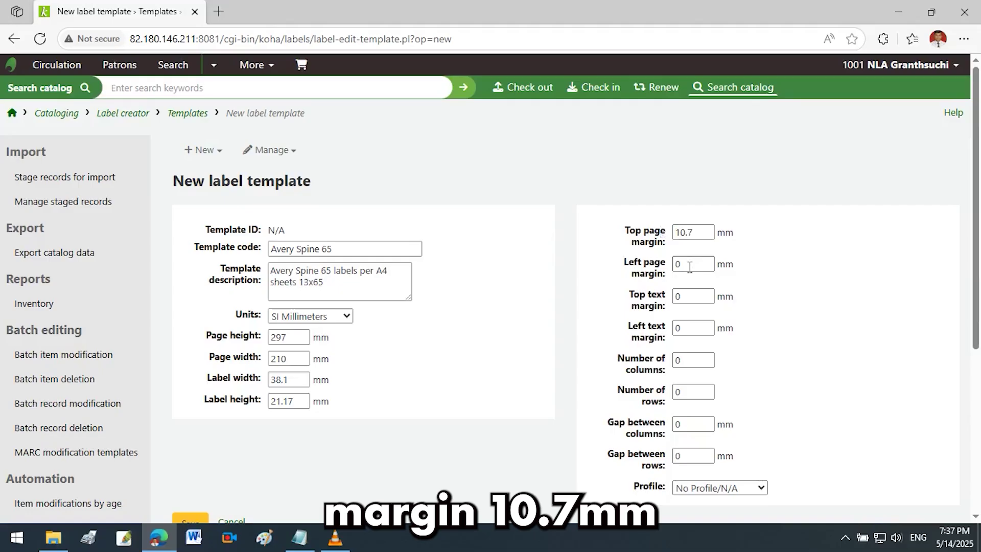
key("Tab")
type("4.75")
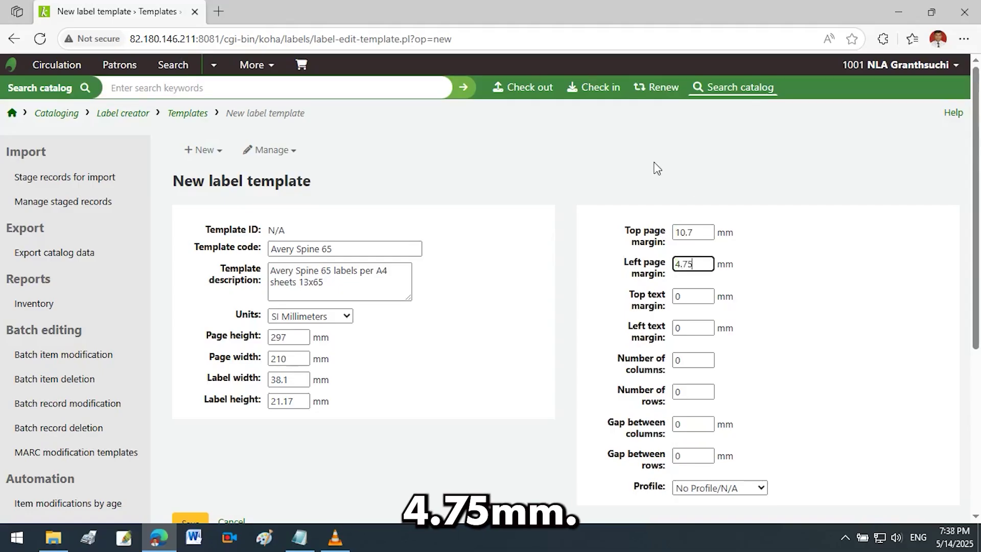
double_click(690, 295)
type("5.5")
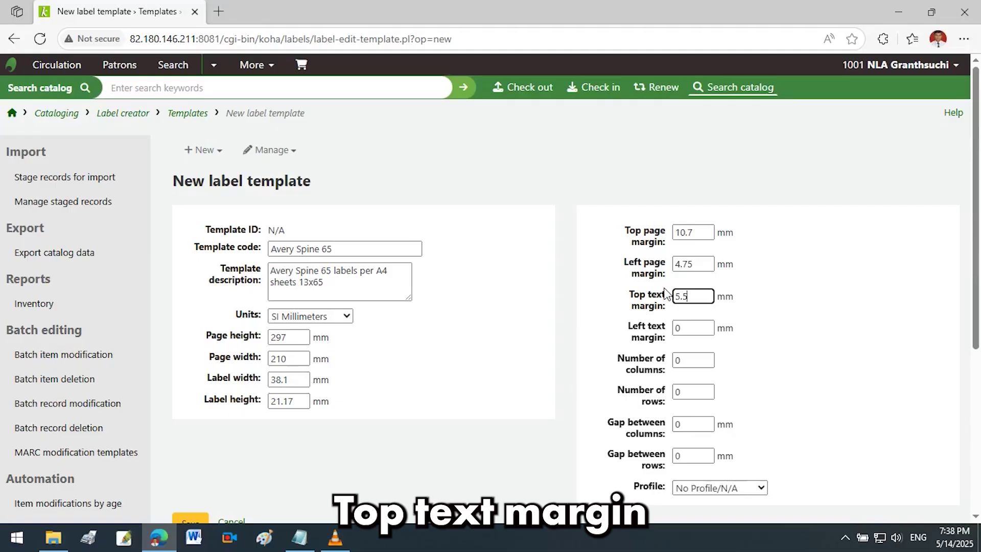
key("Tab")
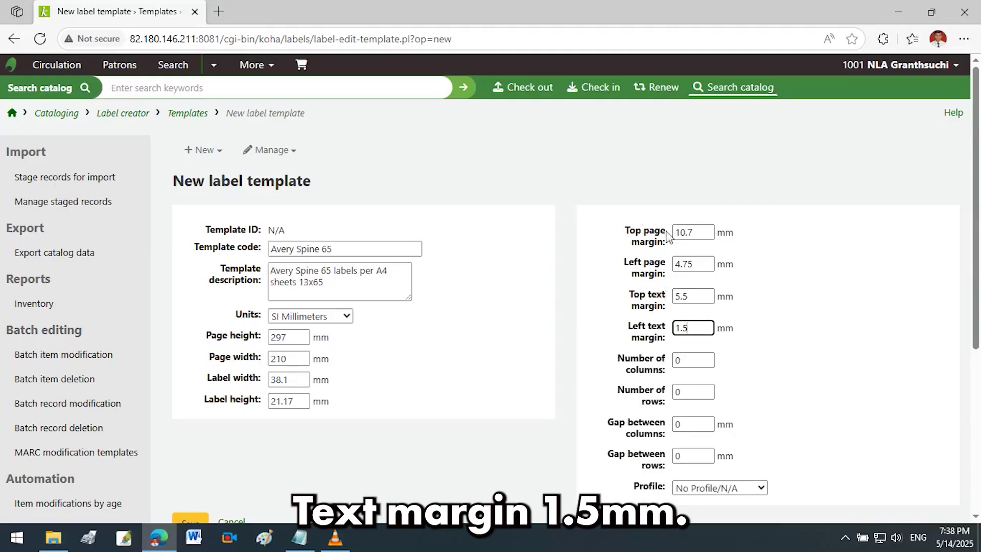
Lay out the labels in 5 columns and 13 rows with a 2.5 mm column gap.
double_click(677, 360)
type("5")
key("Tab")
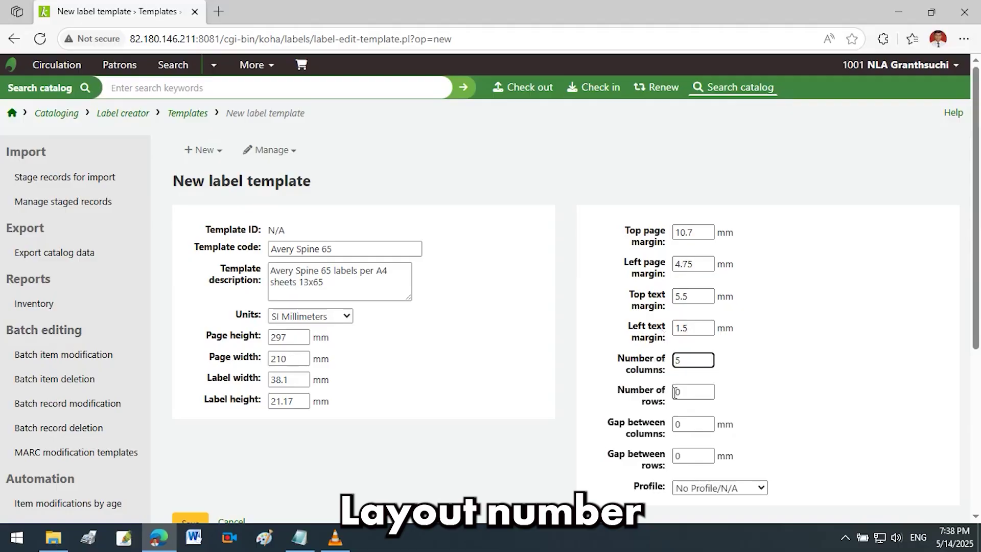
type("13")
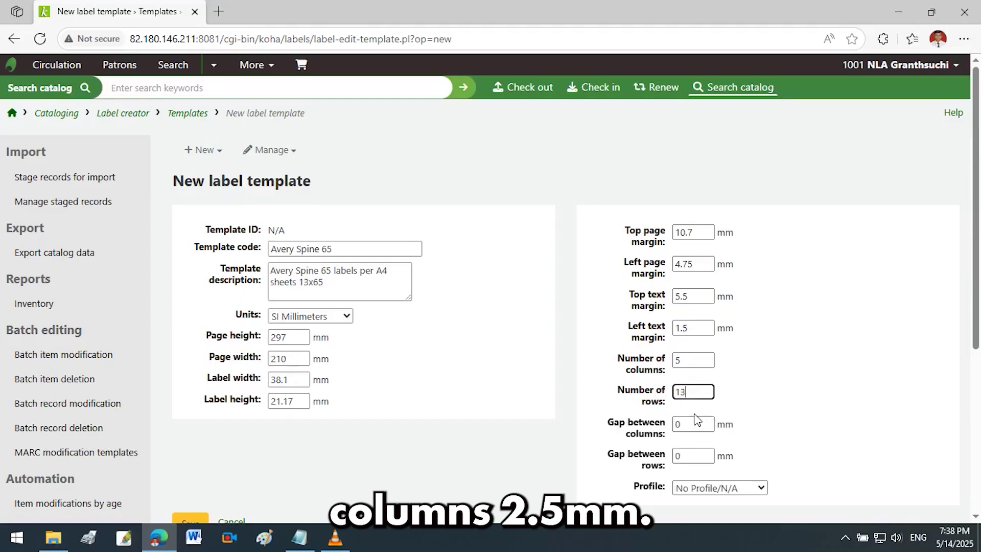
key("Tab")
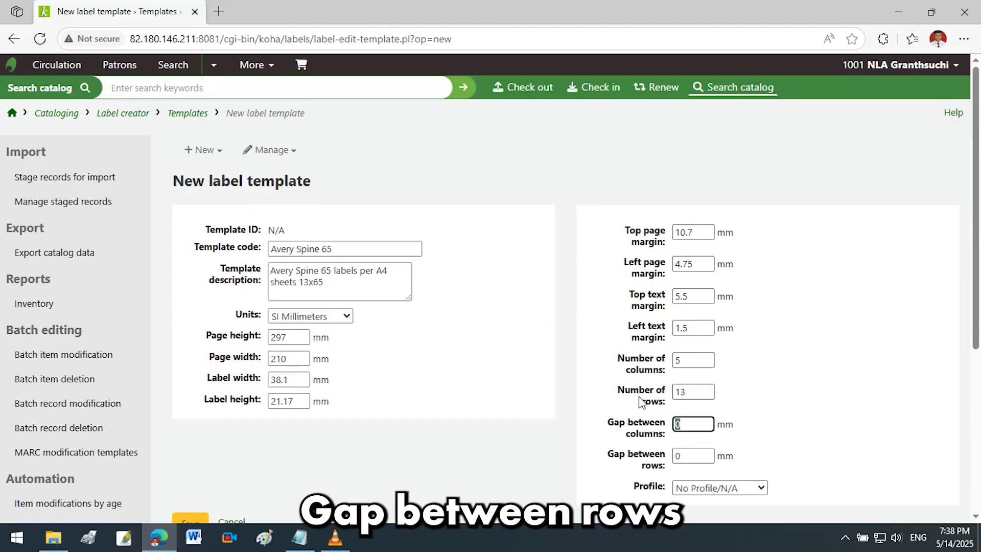
type("2.5")
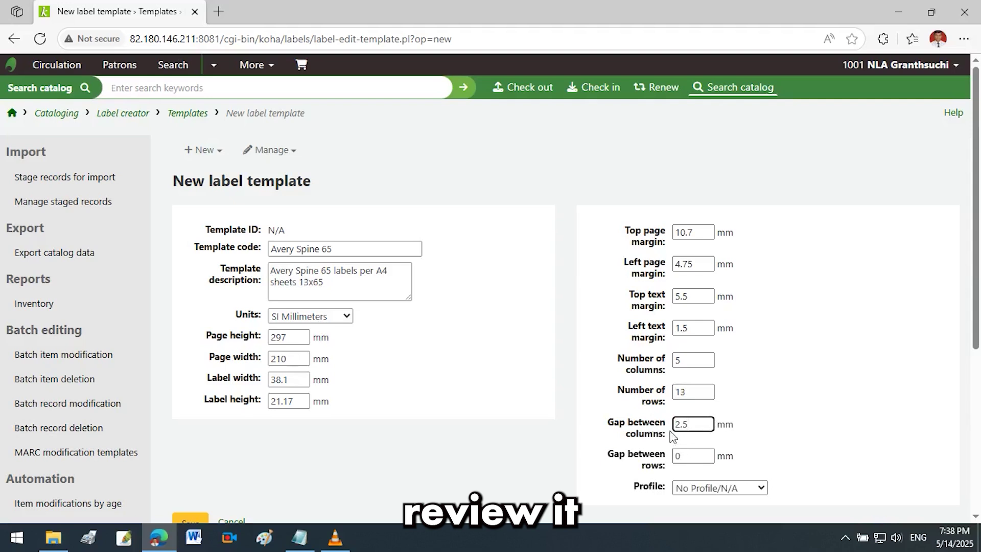
scroll(598, 424, "down", 3)
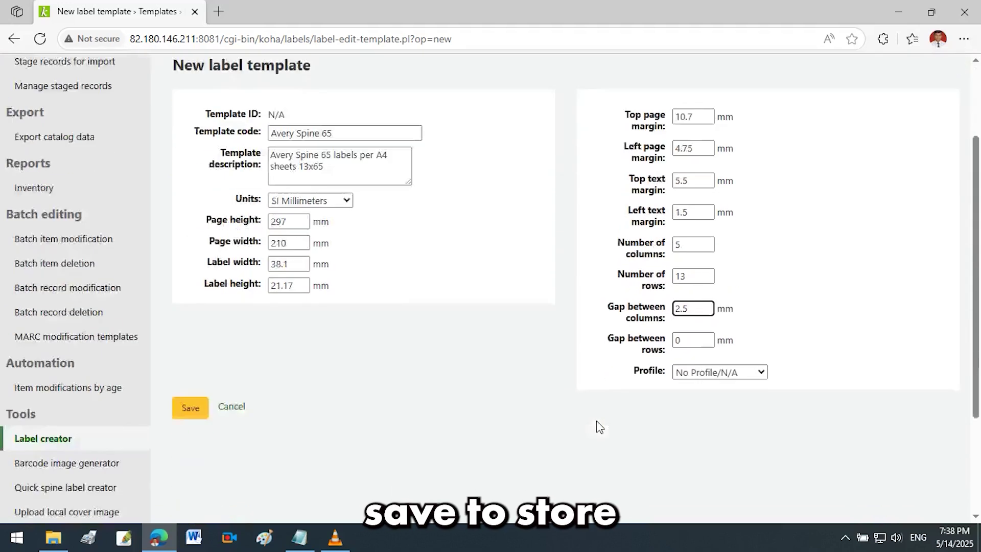
Save the Avery Spine 65 template, list the label templates and edit Avery Spine 65.
left_click(196, 379)
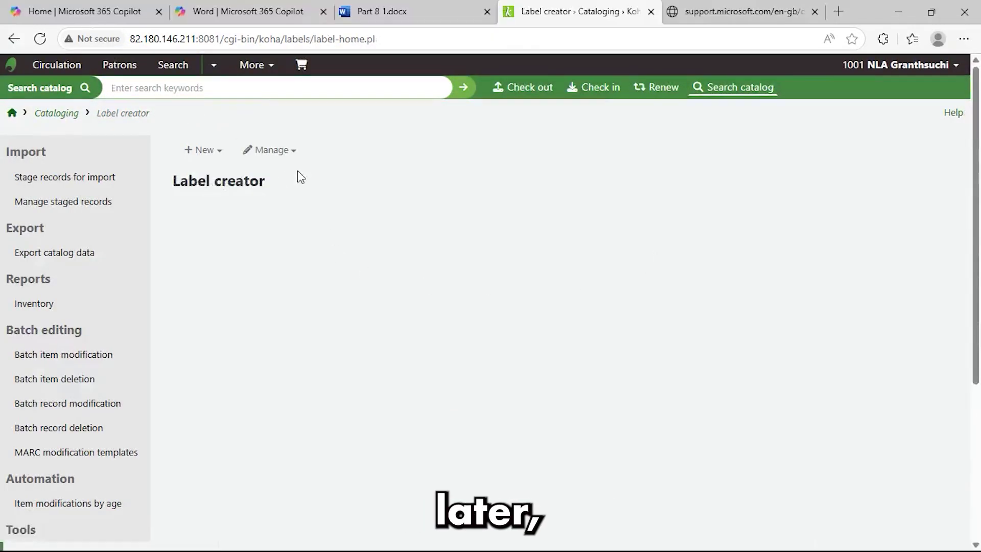
left_click(286, 151)
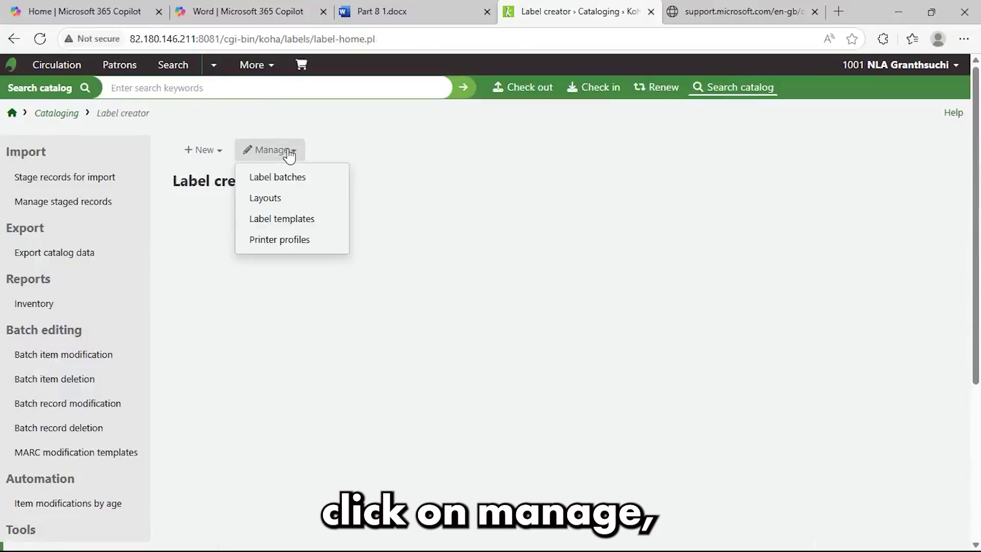
left_click(293, 221)
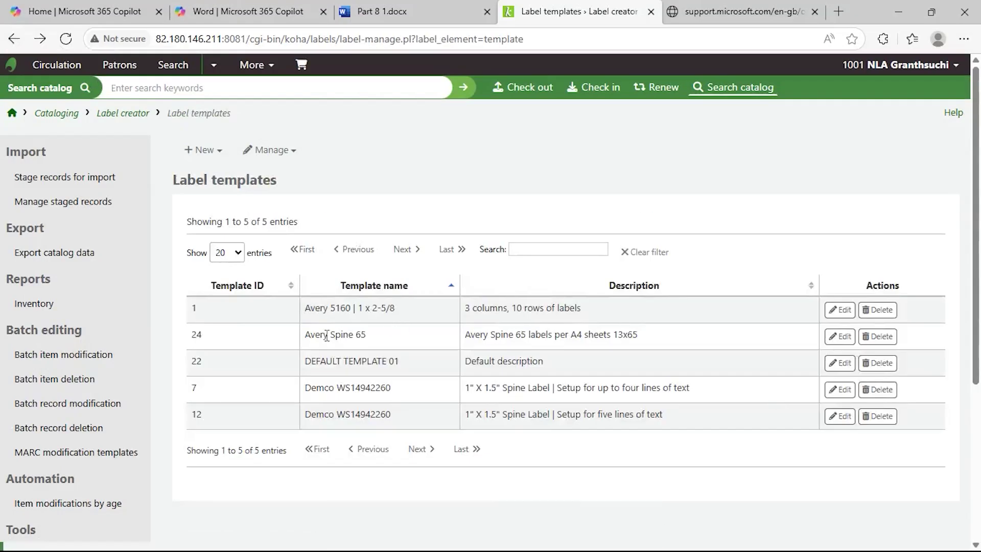
left_click(839, 336)
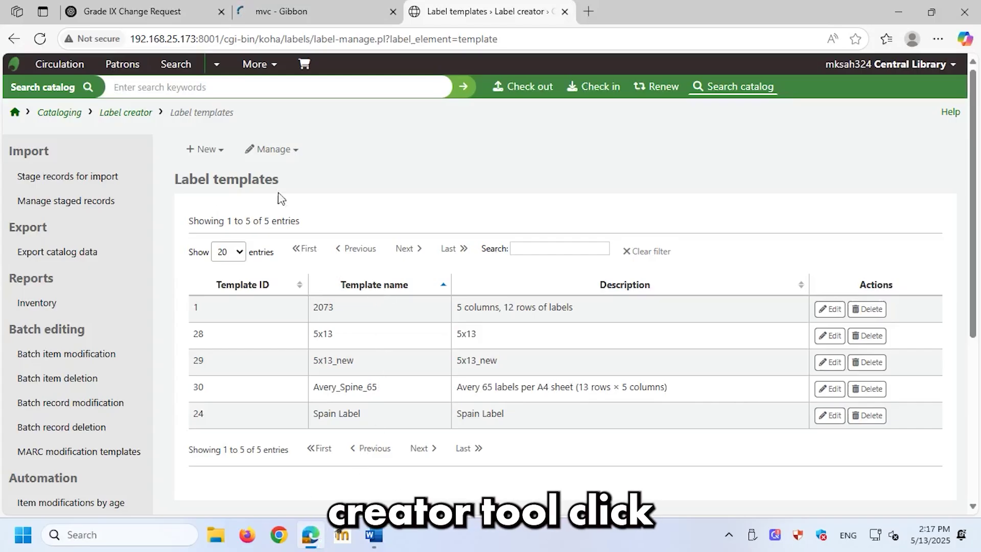
Start a new label layout named 'Spine Label'.
left_click(219, 153)
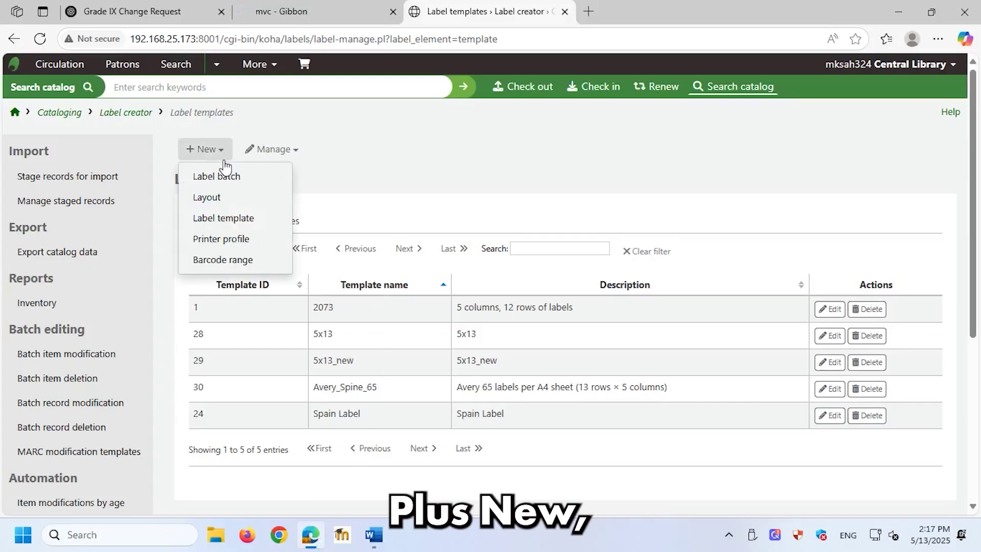
left_click(223, 196)
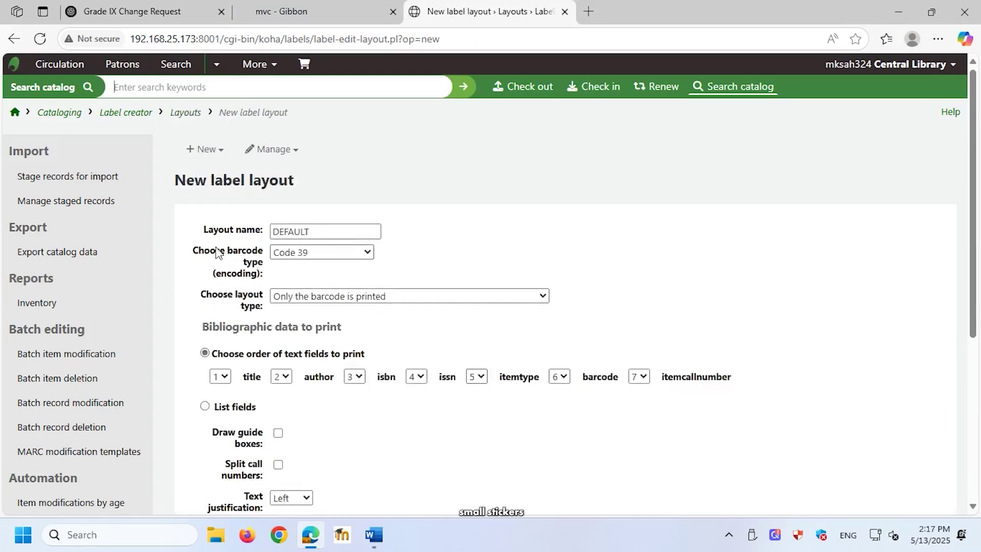
left_click_drag(320, 231, 272, 232)
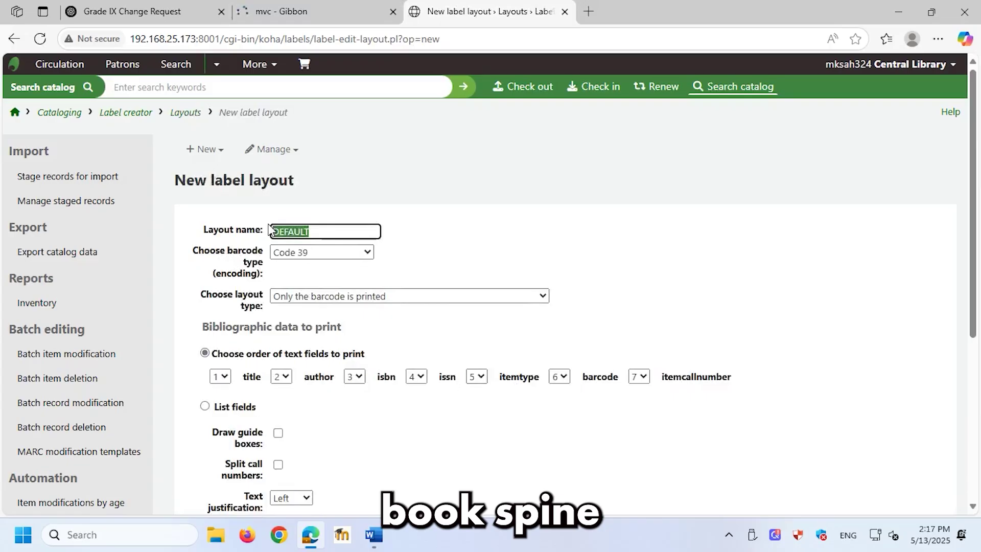
type("Spine Label")
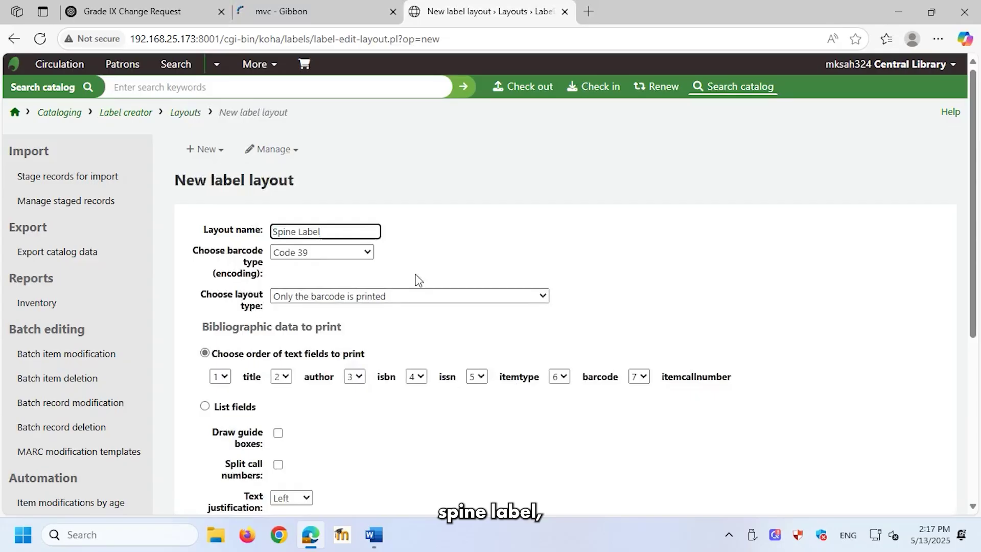
Print only bibliographic data, listing the fields itemcallnumber and copyrightdate.
left_click(343, 302)
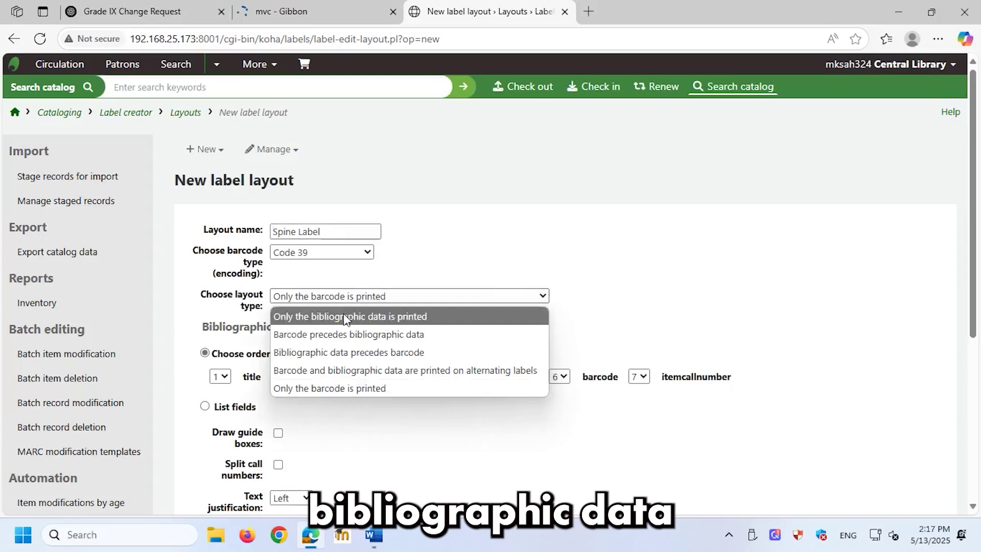
left_click(344, 317)
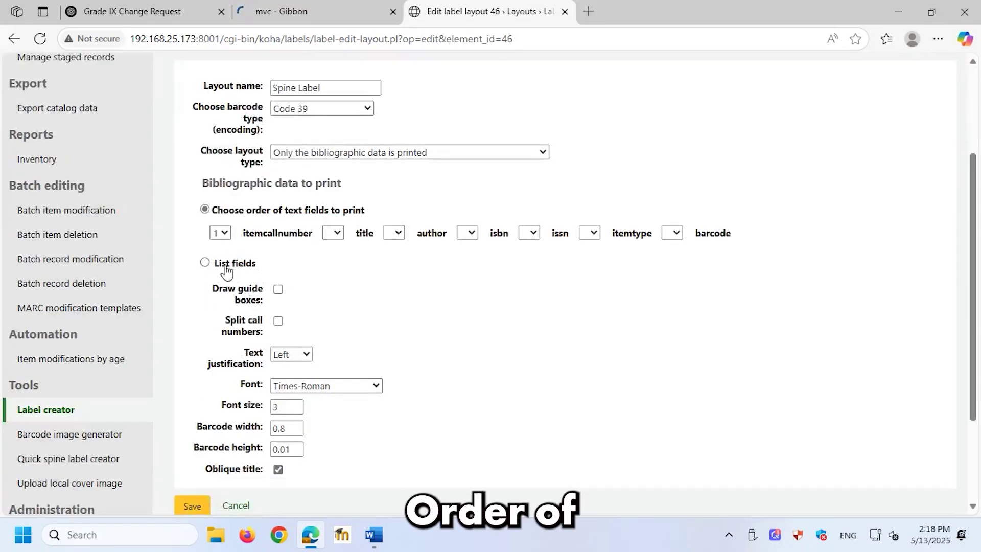
left_click(206, 265)
left_click(363, 250)
type(", copyrightdate")
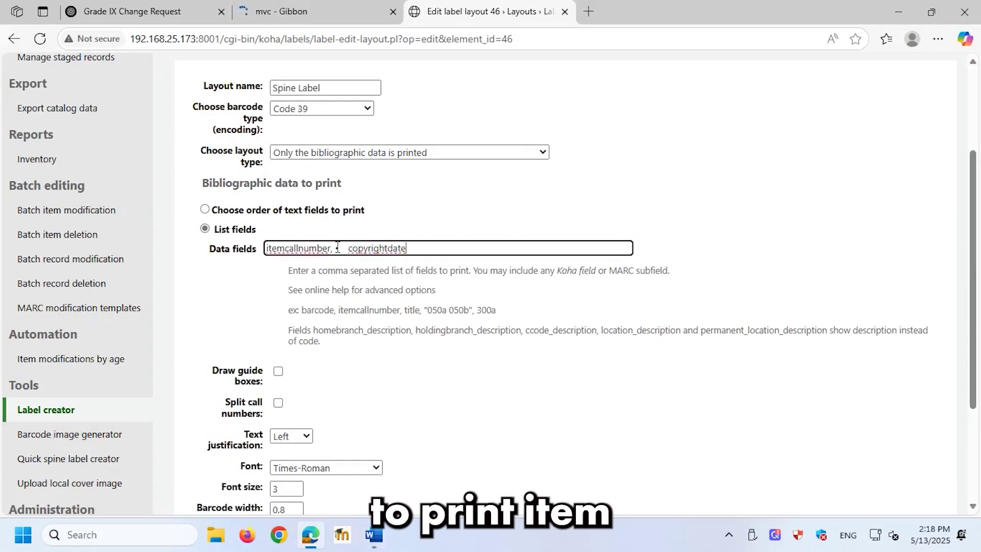
key("Left")
key("Left")
key("Left")
key("Left")
key("Left")
key("Left")
key("Left")
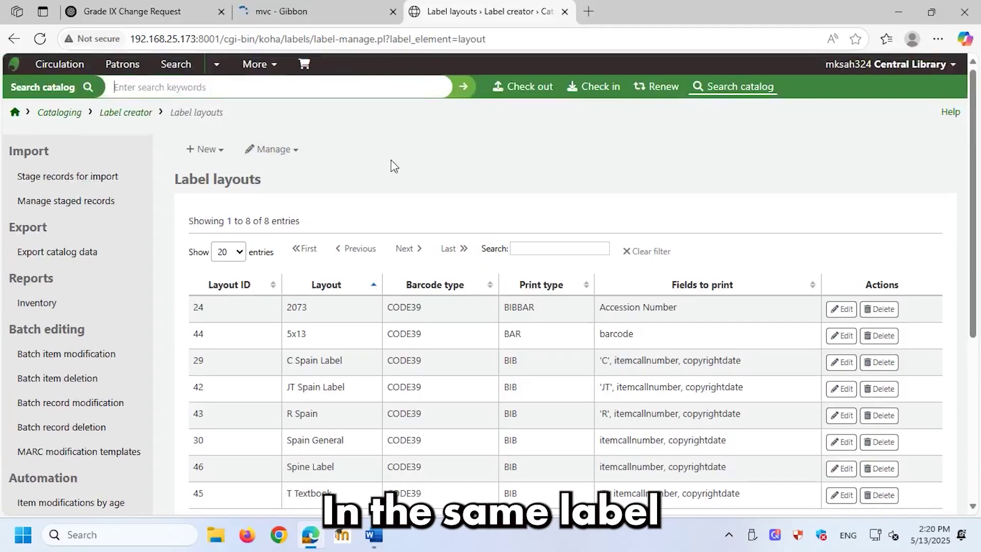
Create a new layout named 'barcode' that prints only the barcode.
left_click(218, 156)
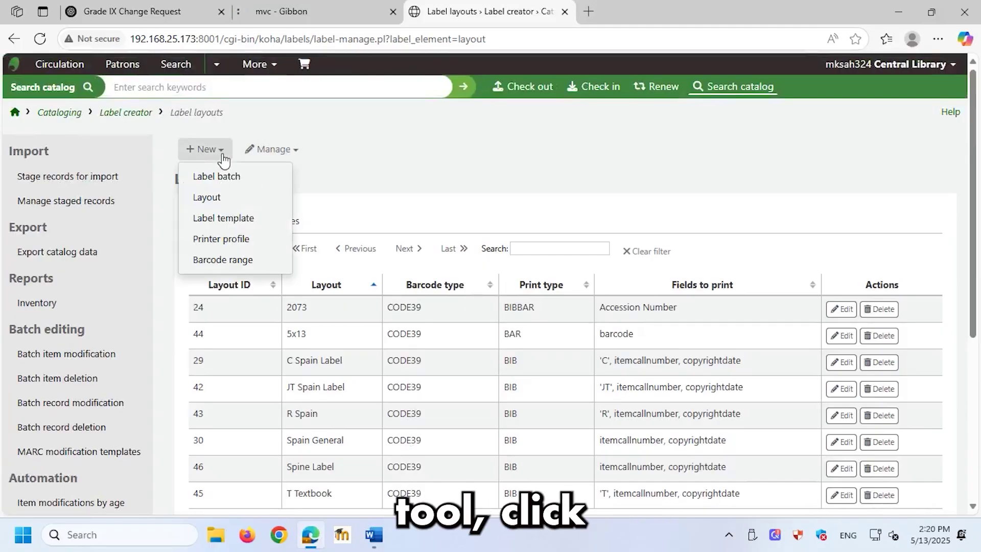
left_click(230, 199)
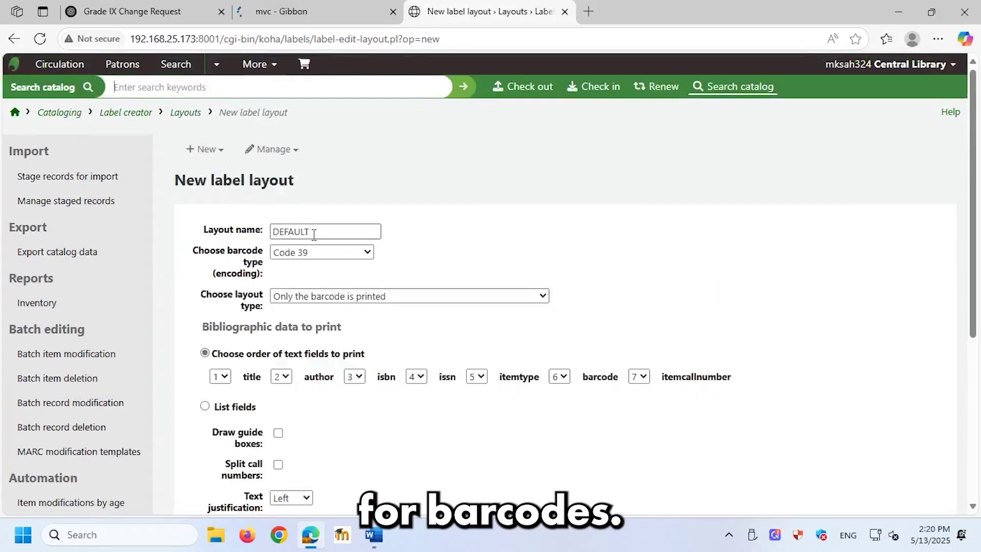
left_click_drag(315, 232, 264, 228)
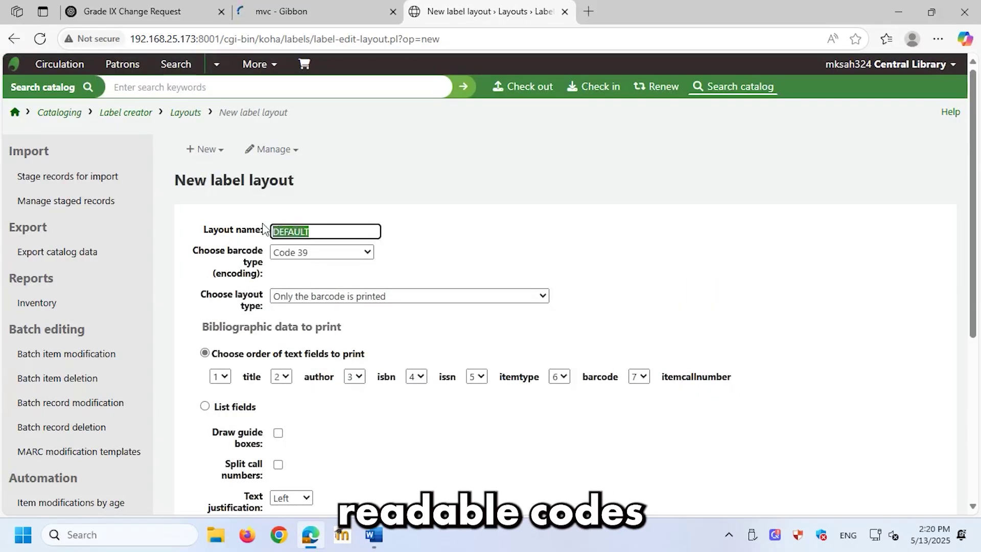
type("barcode")
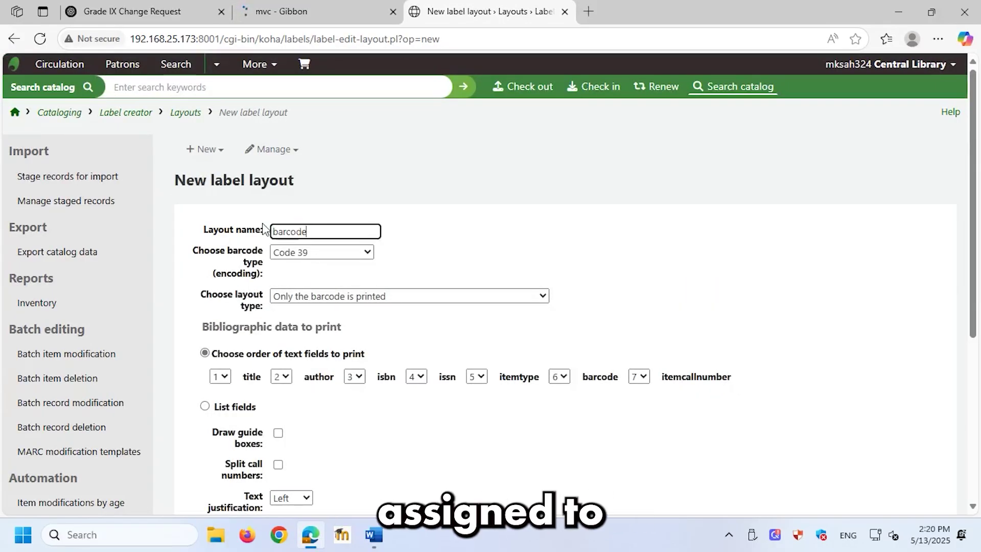
left_click(337, 297)
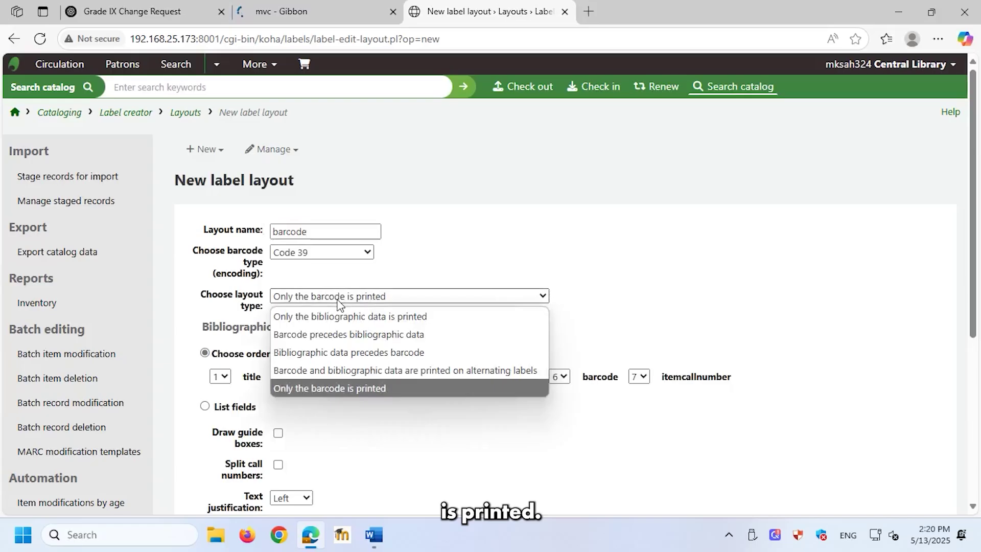
left_click(330, 388)
scroll(330, 368, "down", 4)
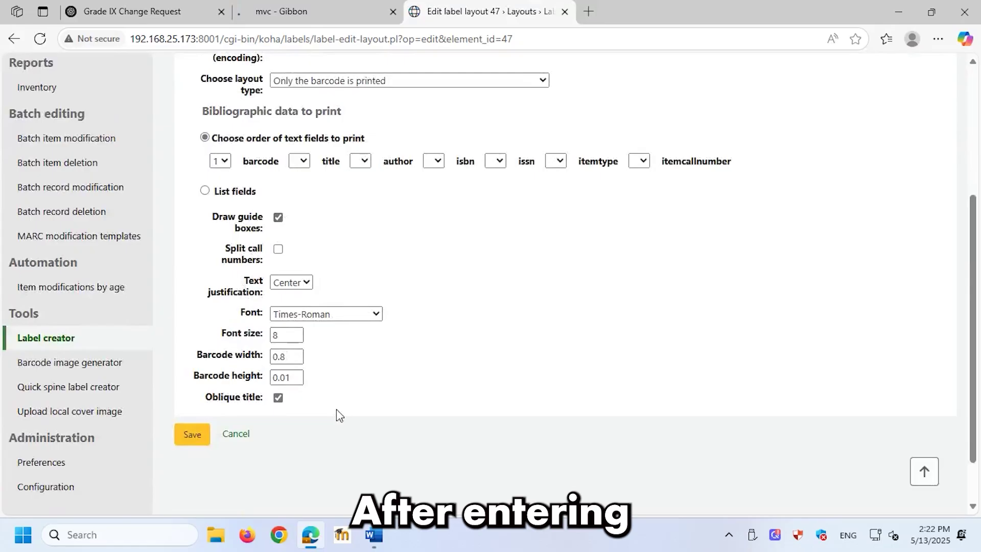
Save the barcode layout and add 68 pasted barcodes (33247–33314) to label batch 77.
left_click(192, 435)
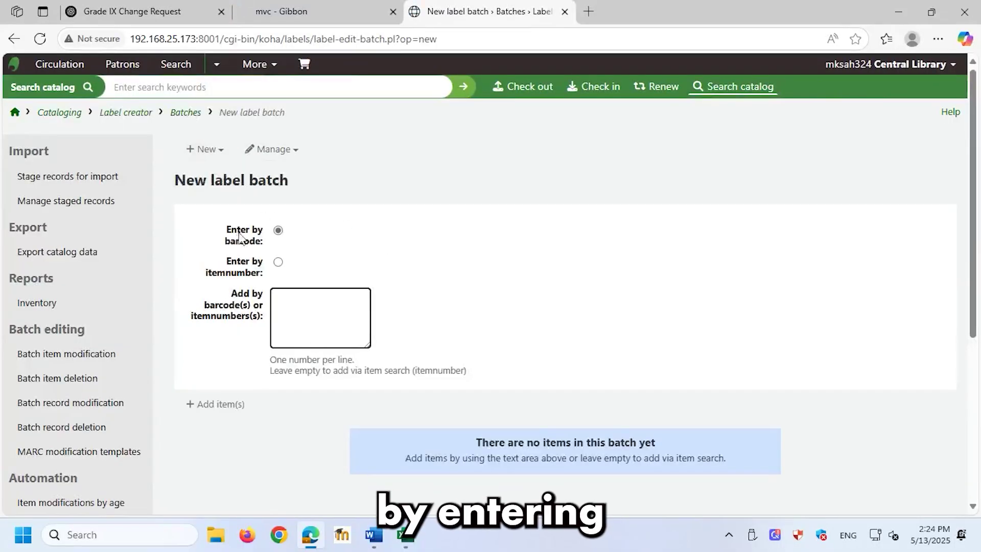
right_click(314, 310)
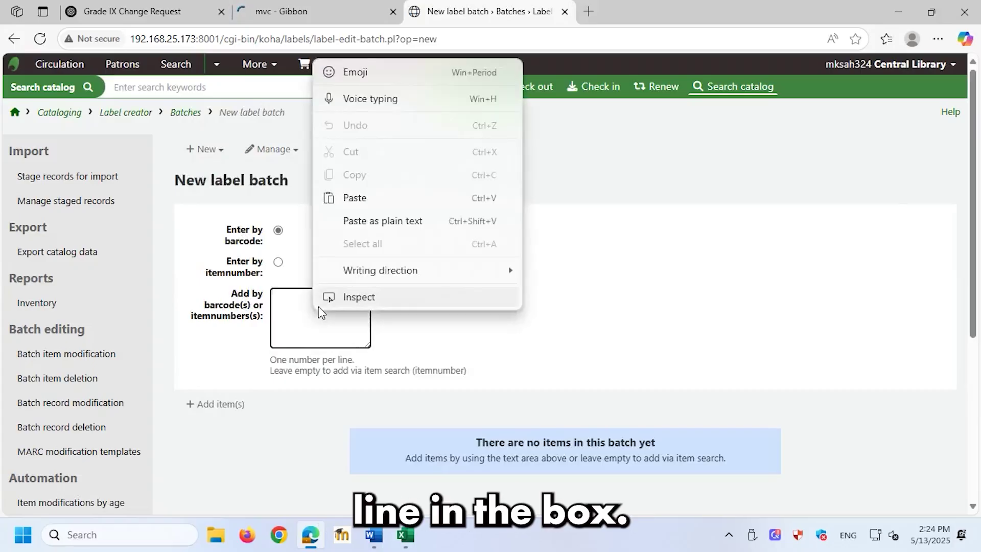
left_click(364, 199)
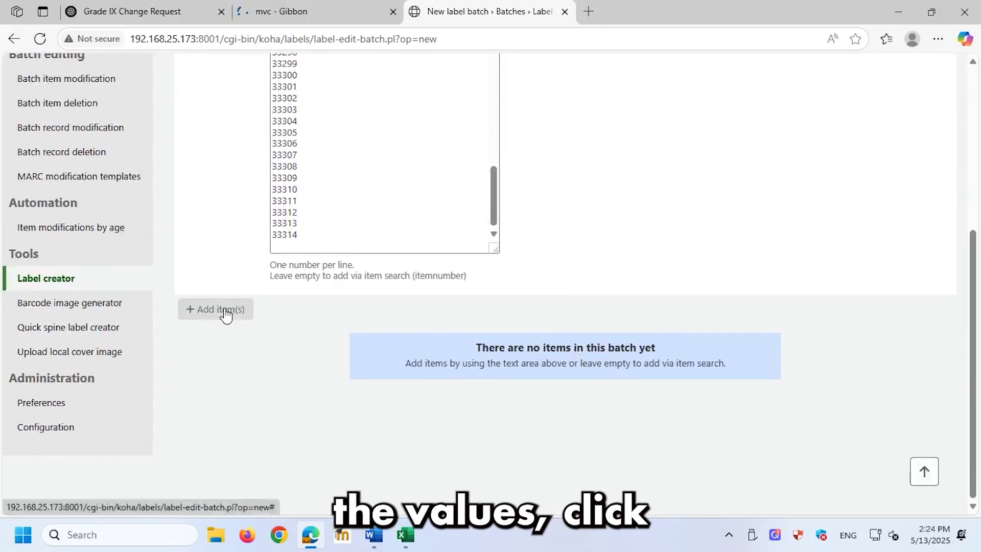
left_click(226, 312)
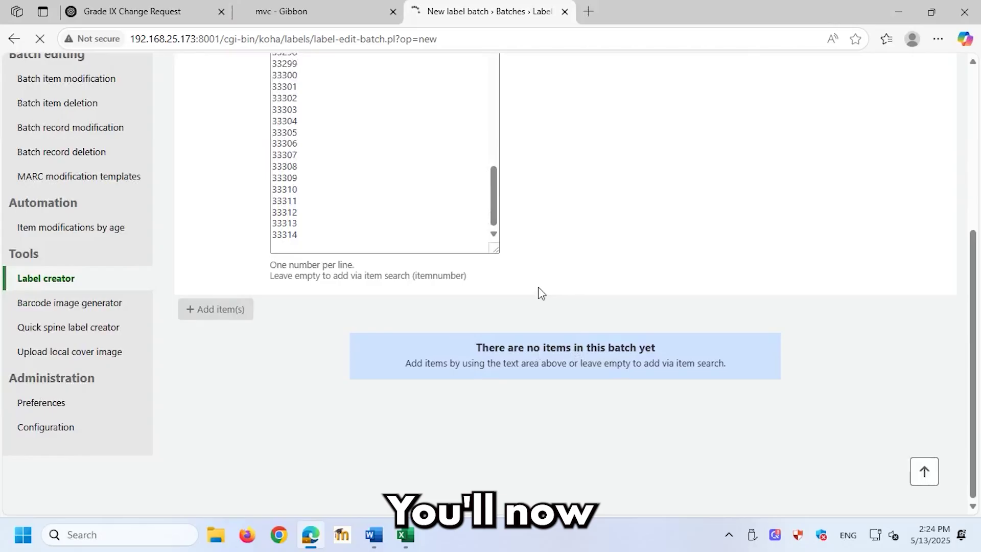
scroll(532, 255, "down", 3)
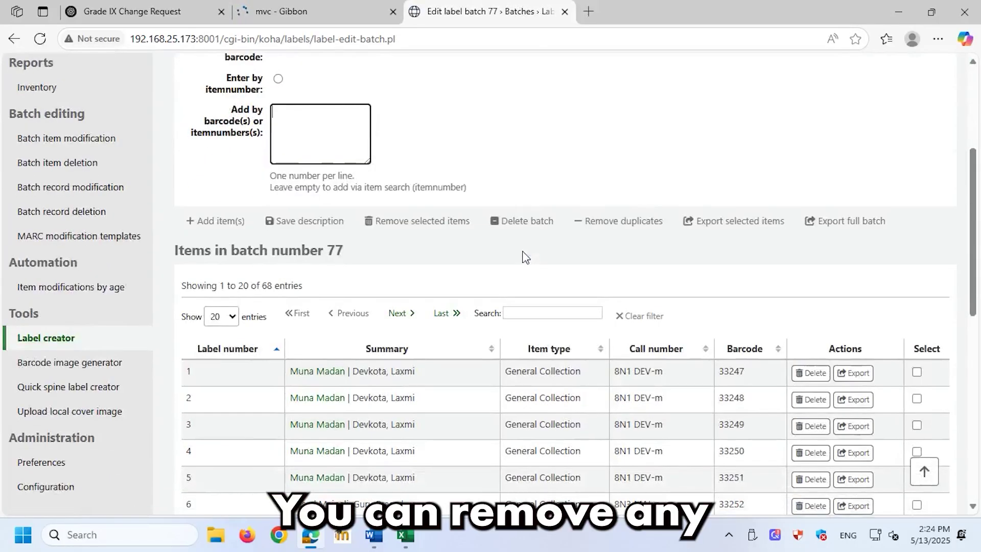
scroll(525, 256, "down", 1)
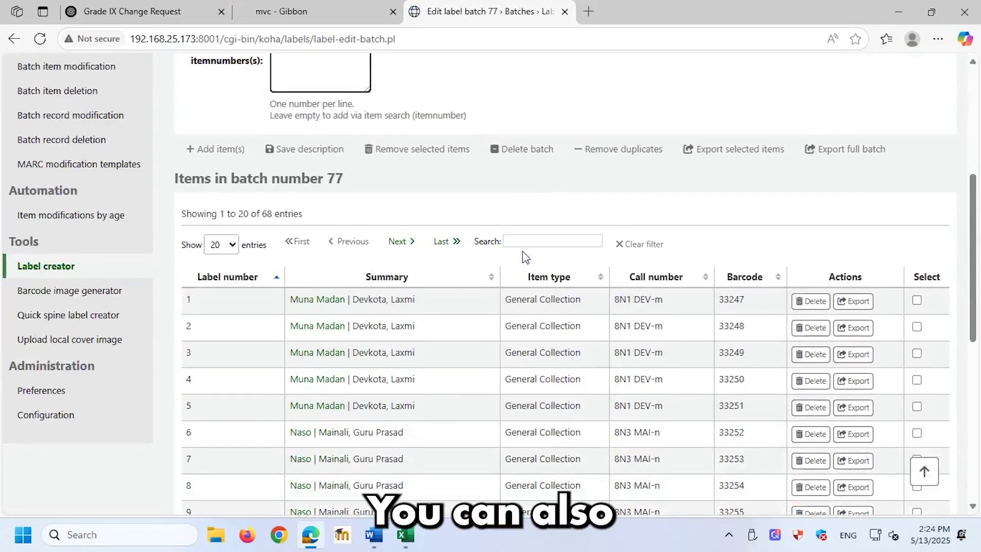
scroll(526, 257, "down", 1)
scroll(523, 255, "down", 4)
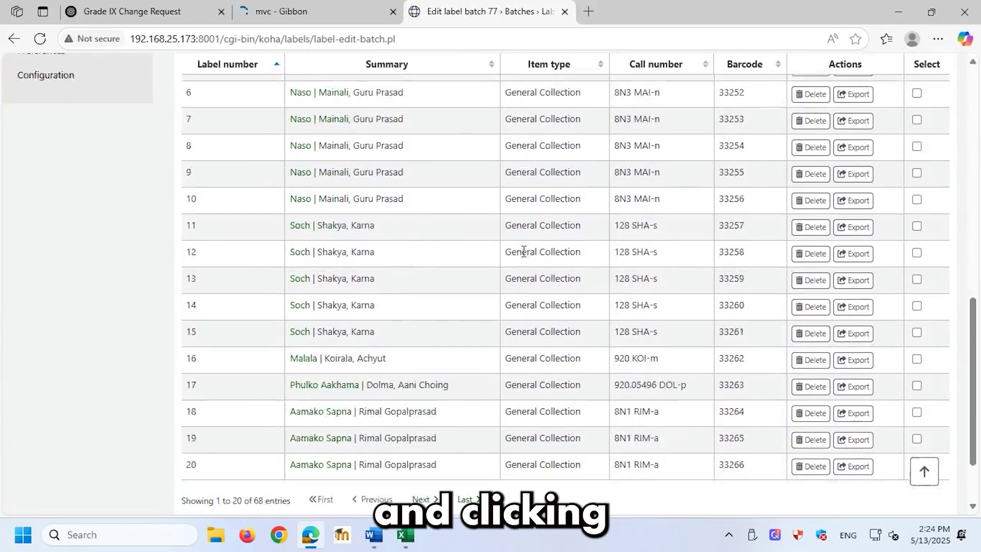
scroll(523, 251, "up", 6)
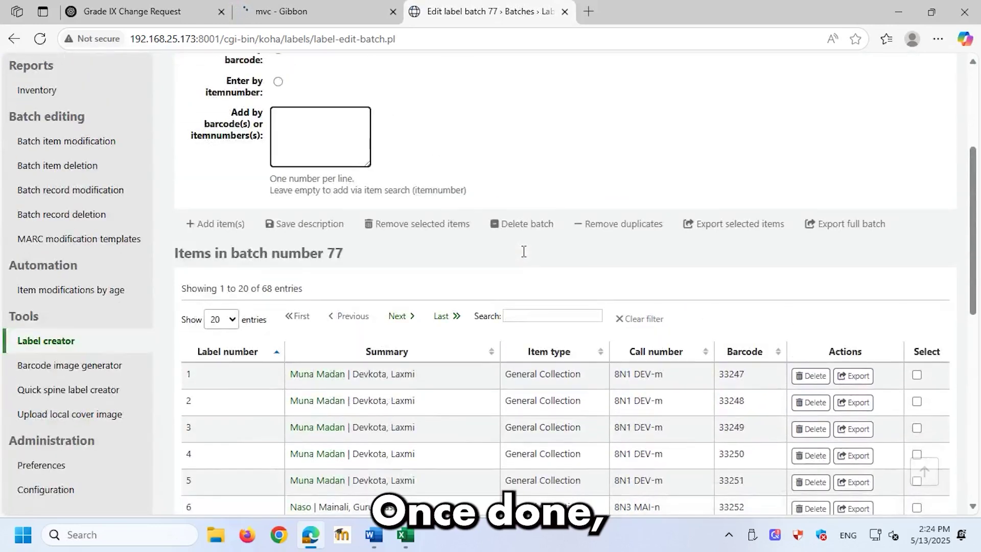
Export the full batch 77 with the Avery_Spine_65 template and Spine Label layout.
left_click(839, 229)
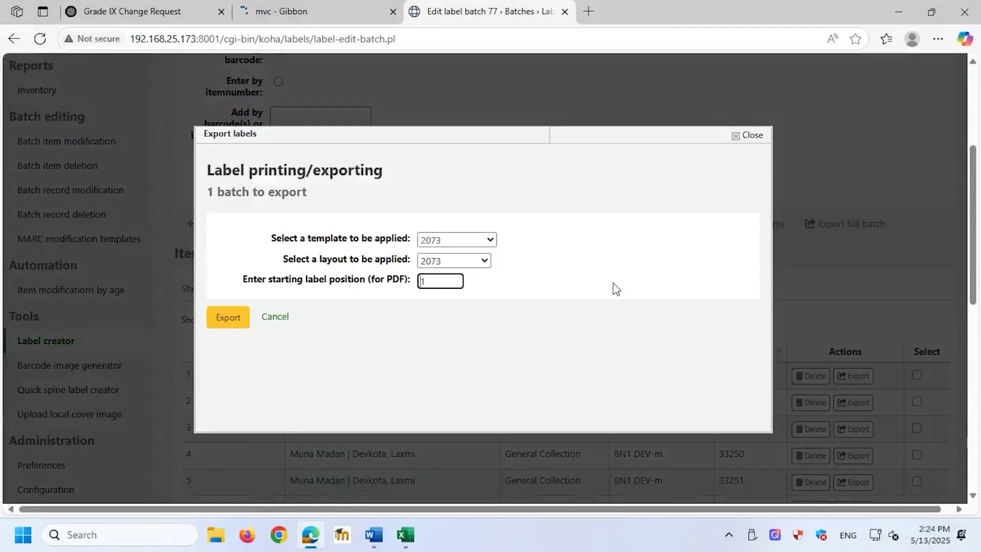
left_click(489, 242)
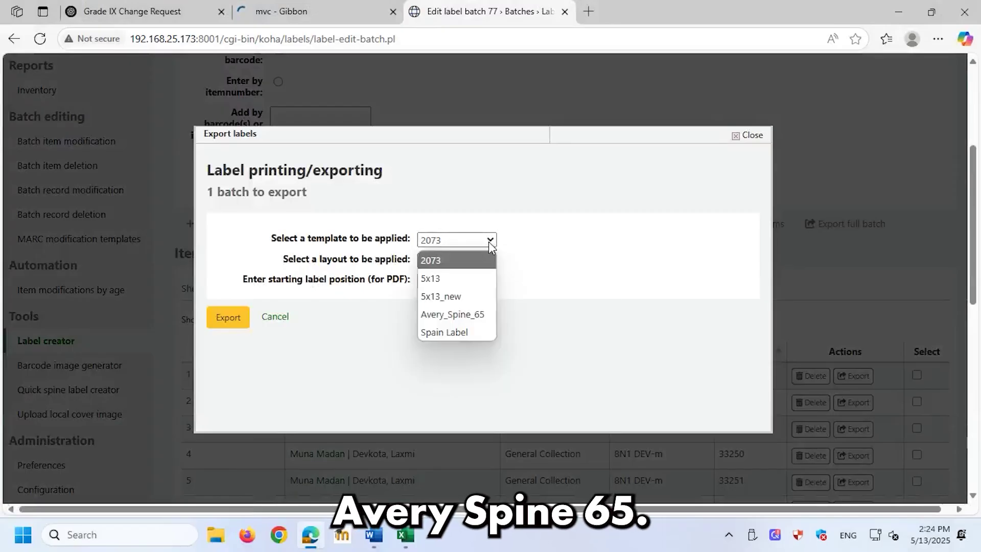
left_click(462, 313)
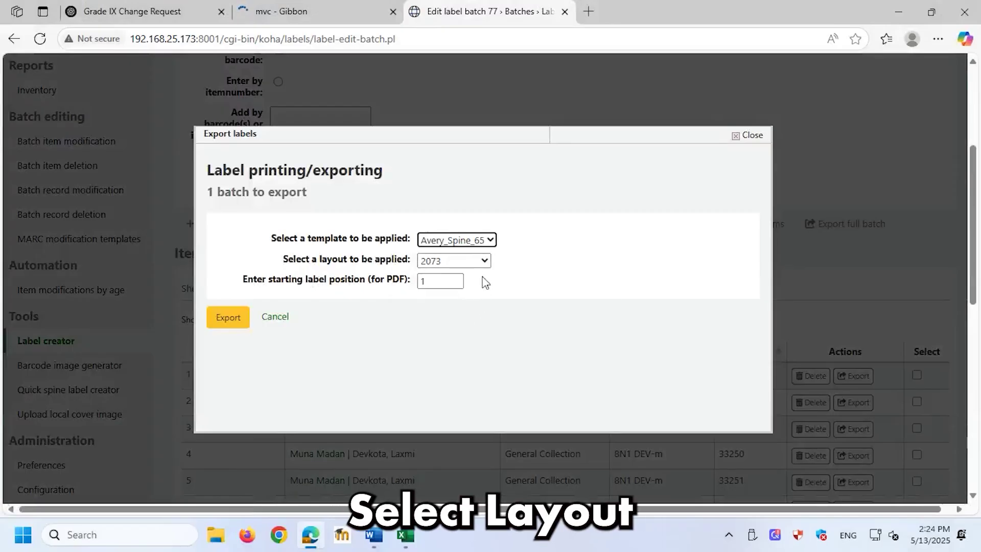
left_click(485, 262)
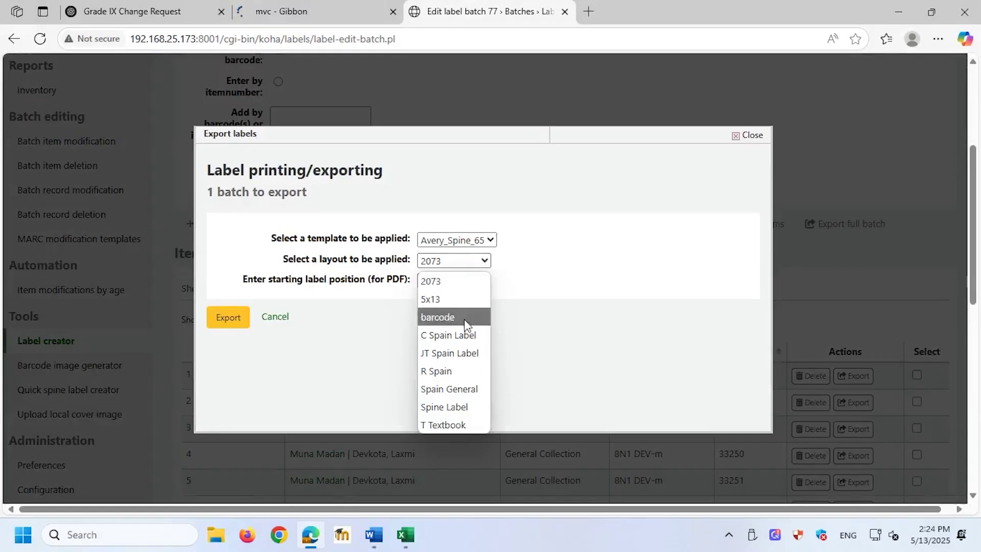
left_click(463, 407)
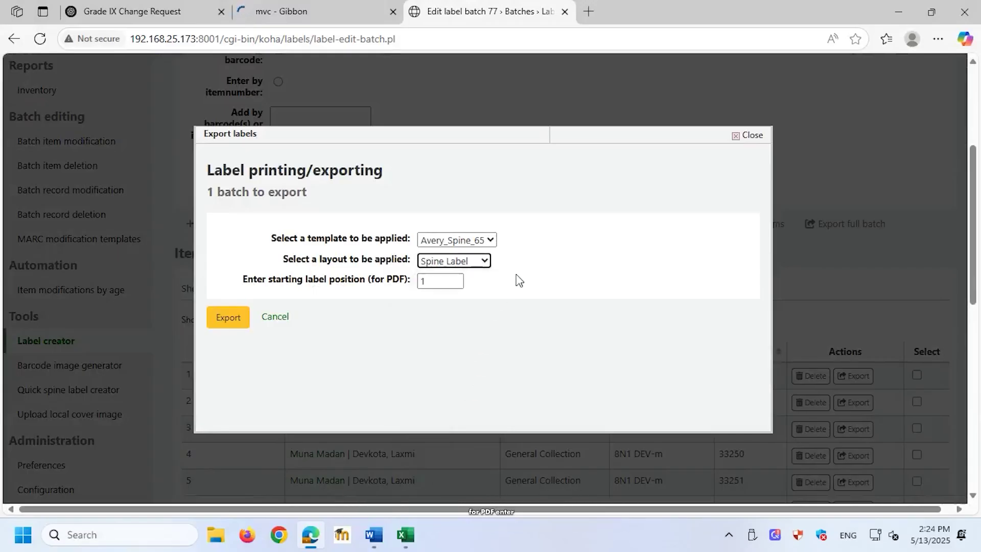
left_click(235, 329)
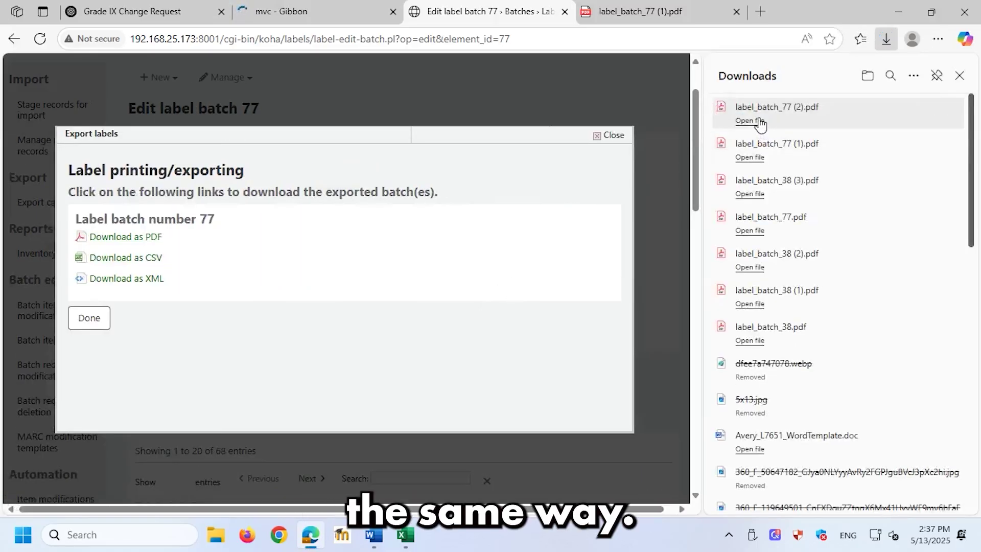
Open the downloaded label_batch_77 PDF in the Edge viewer.
left_click(759, 121)
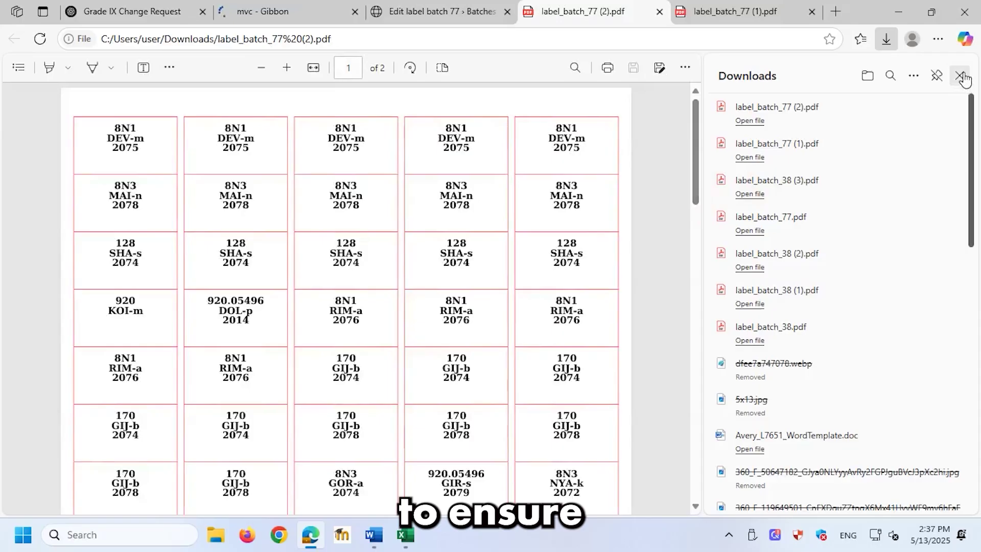